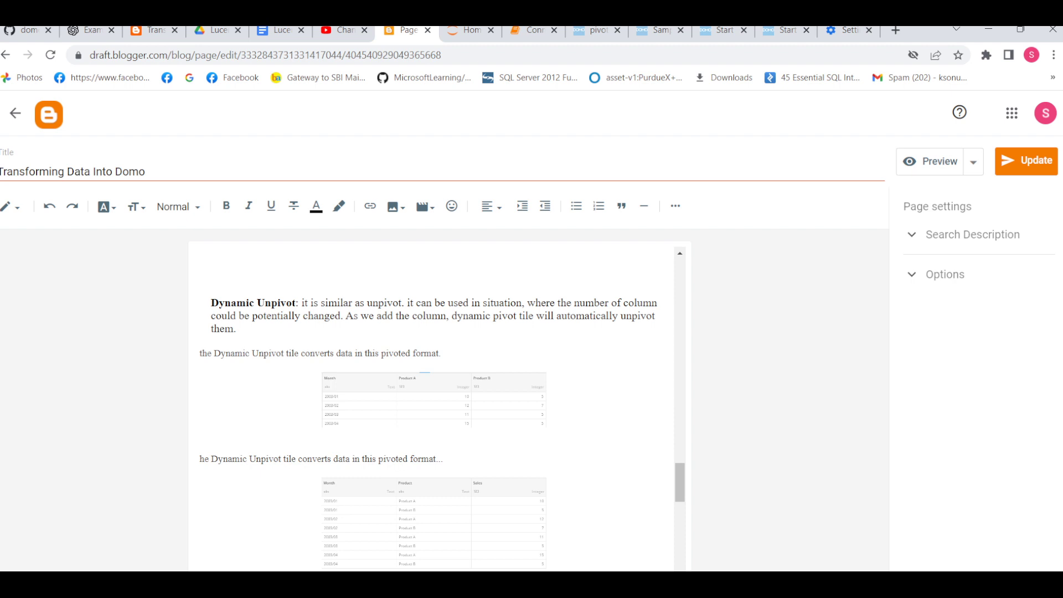
Switch to the Domo pivot dataset, open its ETL, and replace the Unpivot tile with a Dynamic Unpivot between Pivot and the output
left_click(598, 30)
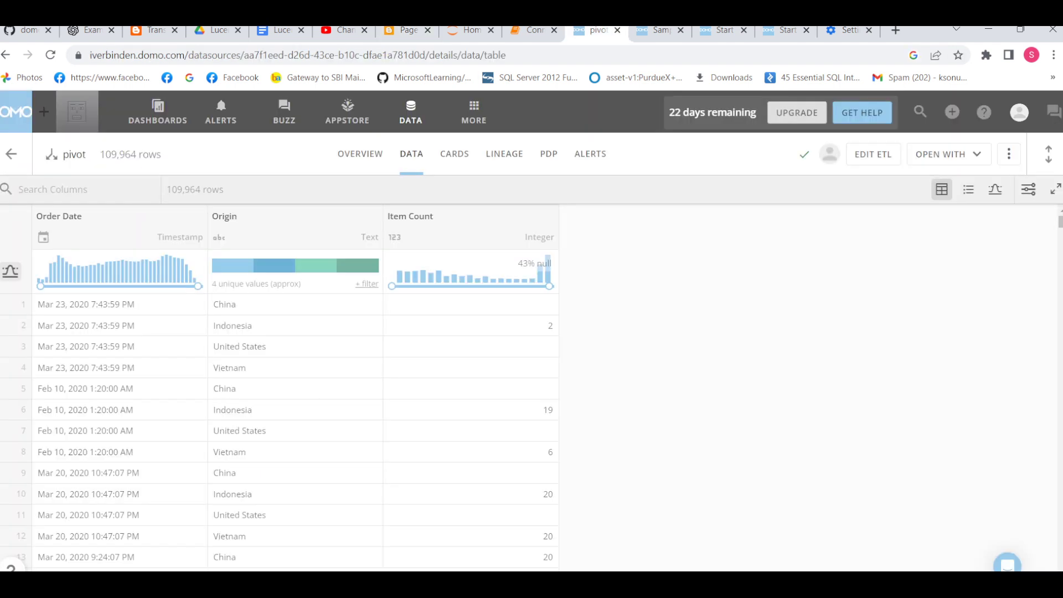
left_click(873, 154)
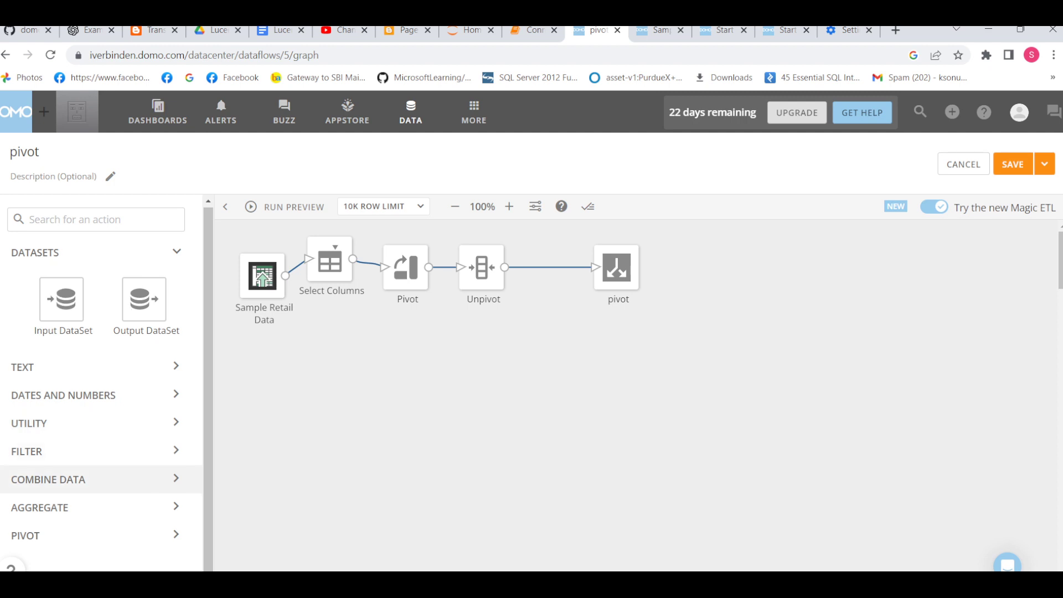
left_click(106, 536)
left_click_drag(208, 443, 208, 543)
left_click_drag(61, 441, 595, 266)
left_click(459, 246)
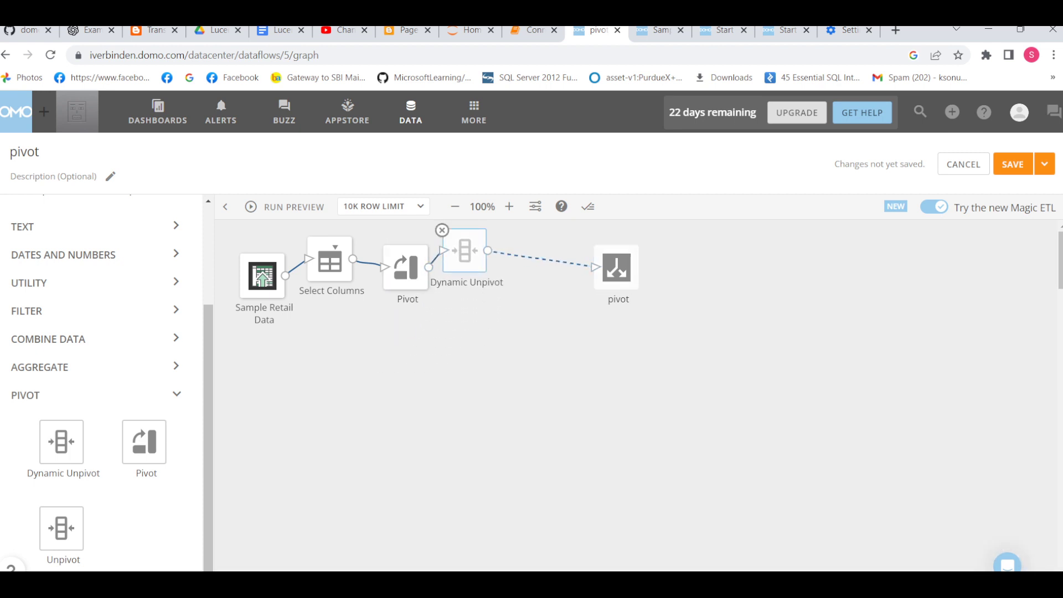
Configure the Dynamic Unpivot tile to keep Order Date as the column that will not be pivoted
left_click(464, 251)
scroll(637, 495, "down", 2)
scroll(637, 495, "up", 2)
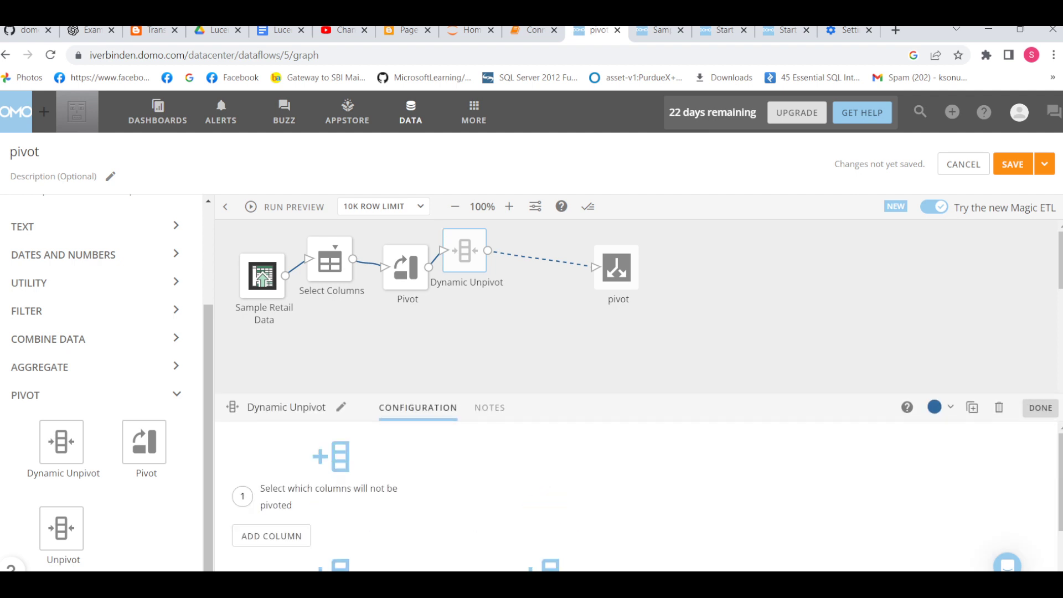
left_click_drag(554, 394, 554, 292)
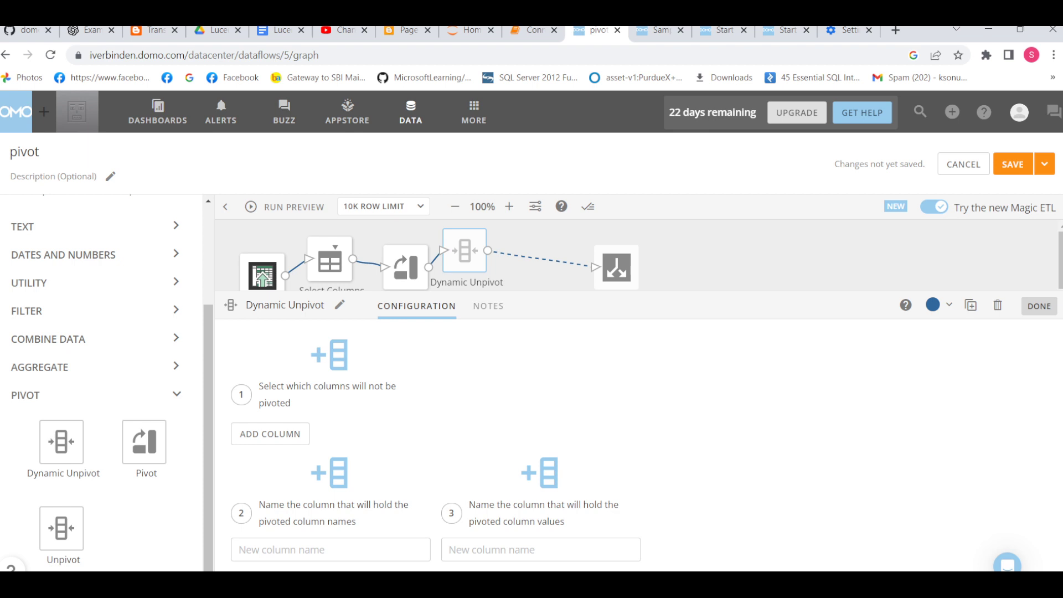
left_click(271, 434)
left_click(299, 431)
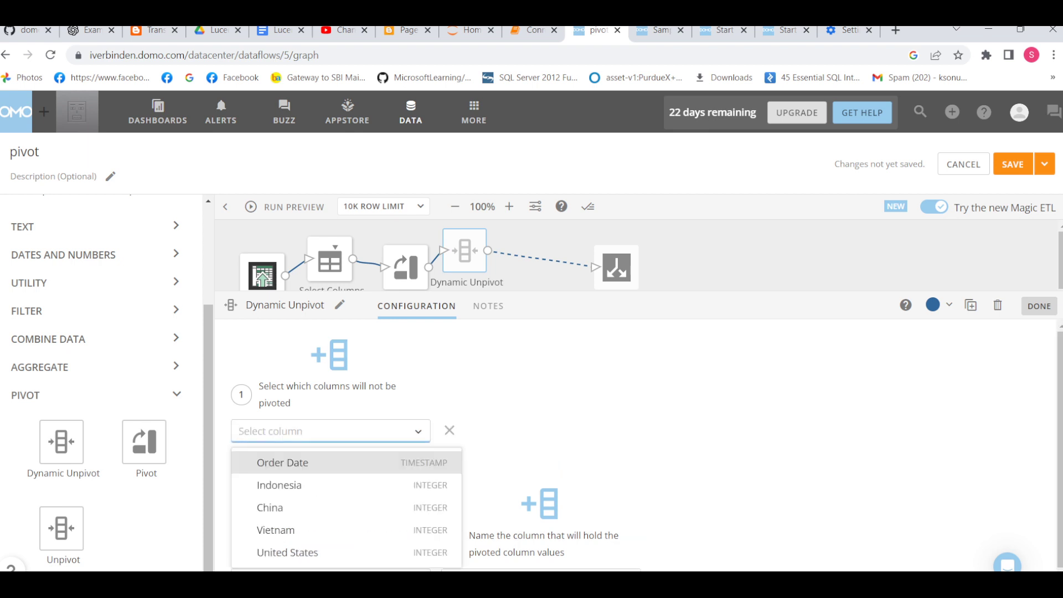
left_click(282, 463)
scroll(331, 463, "down", 1)
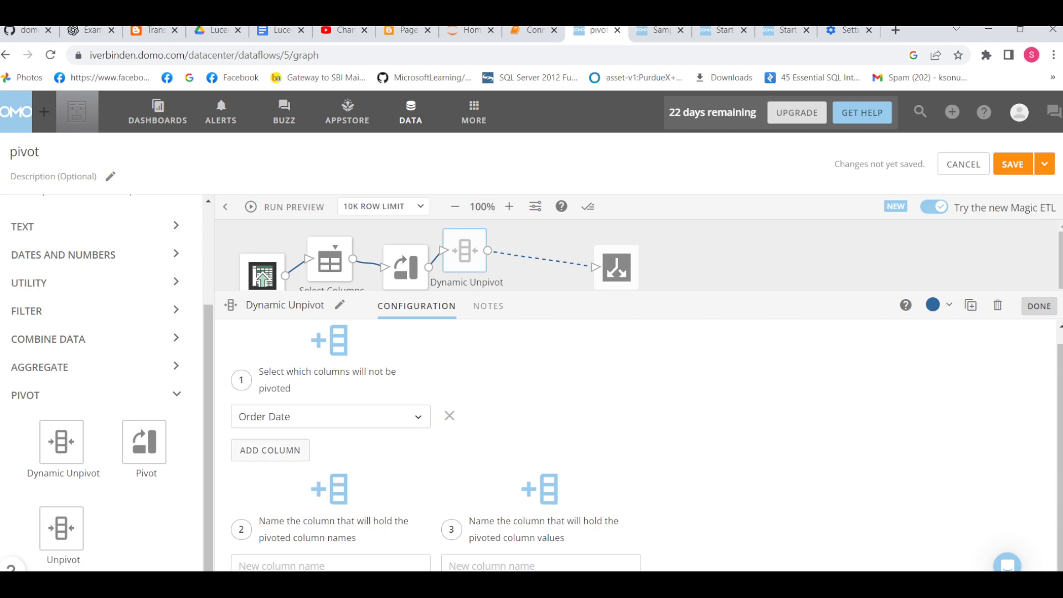
left_click(270, 450)
left_click(270, 448)
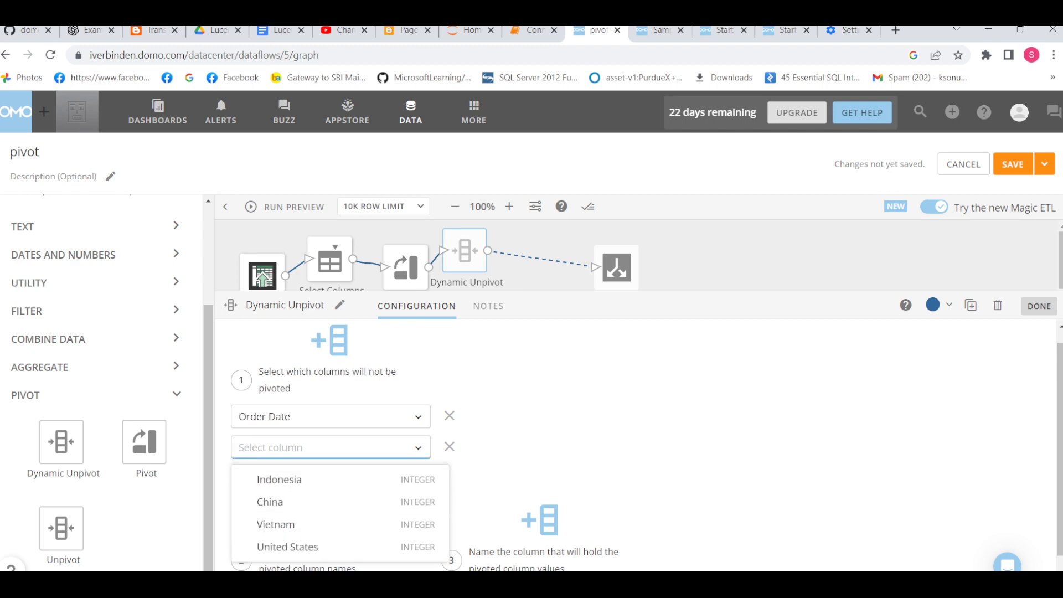
left_click(449, 447)
left_click(270, 450)
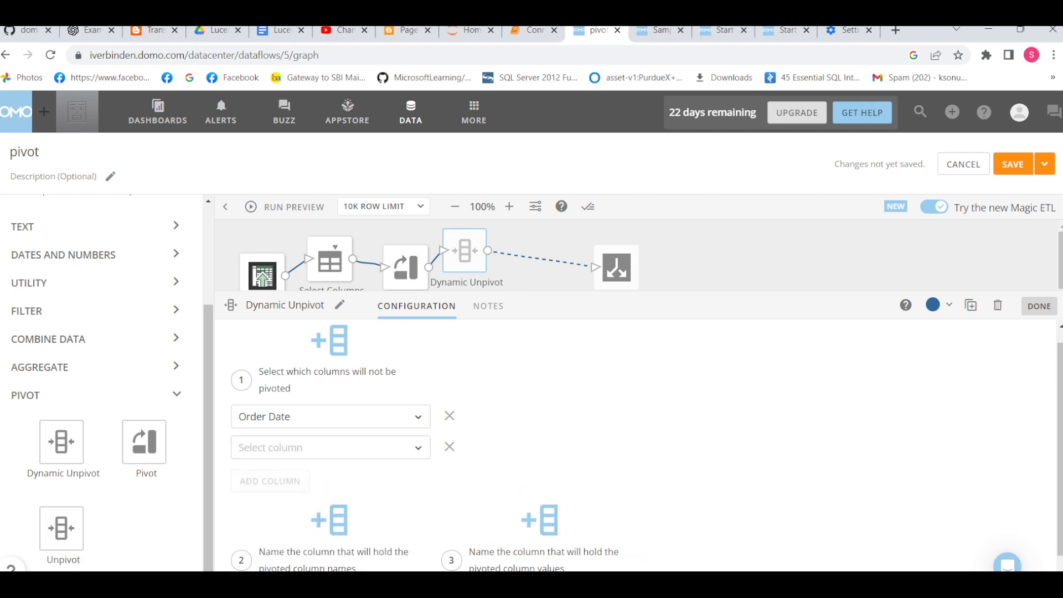
left_click(449, 447)
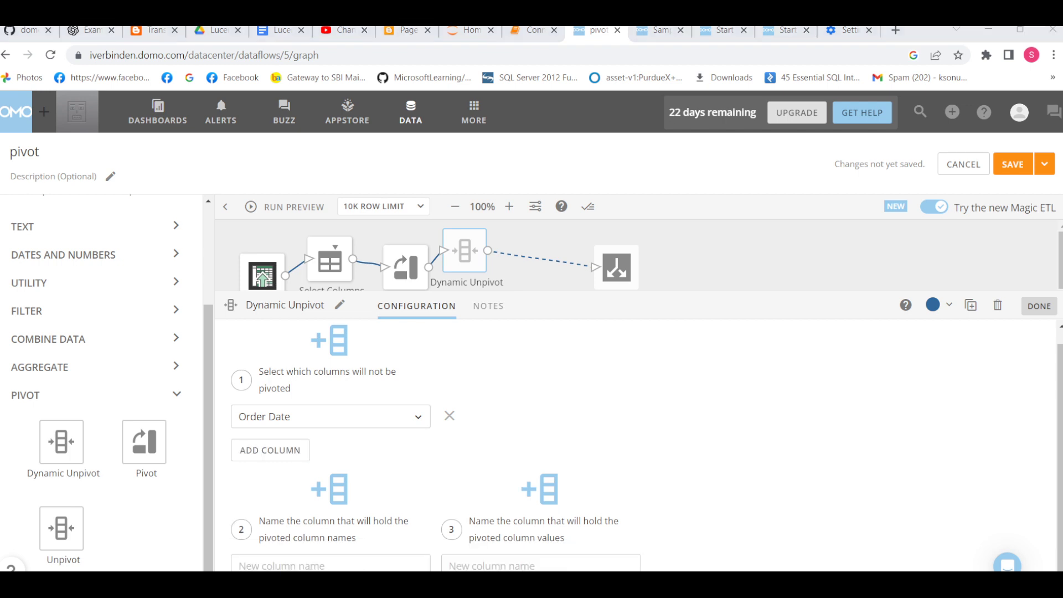
Check the Dynamic Unpivot configuration example in the Blogger page draft and return to the Domo dataflow
left_click(407, 31)
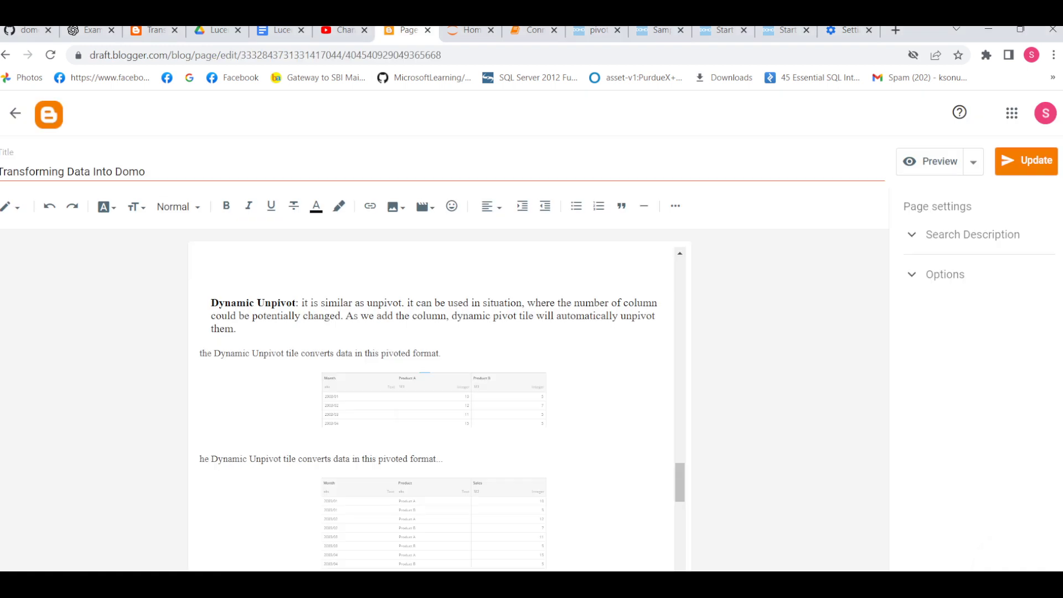
scroll(438, 407, "down", 5)
scroll(437, 407, "down", 4)
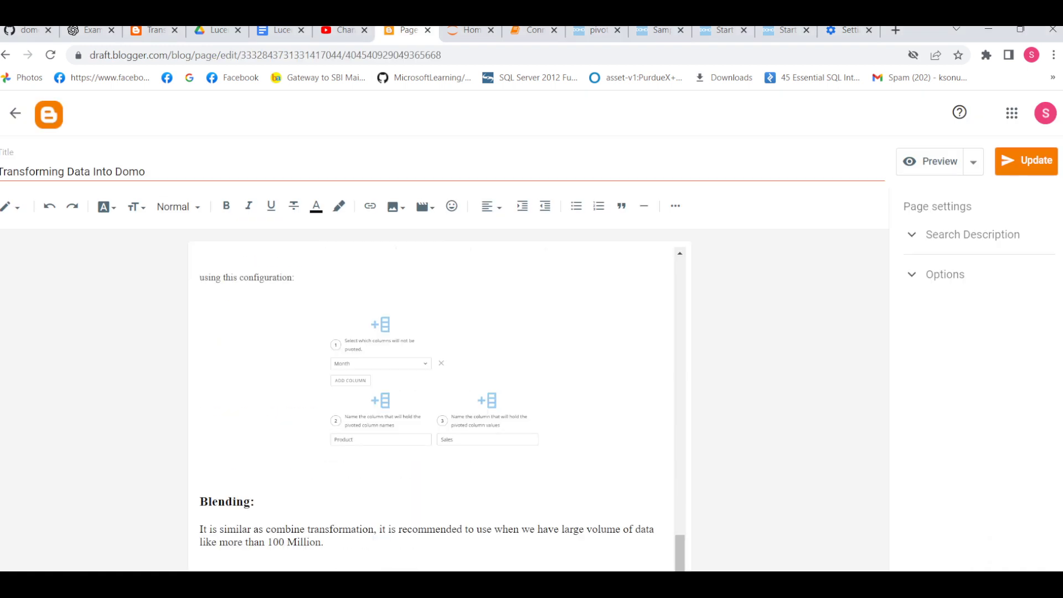
left_click(534, 31)
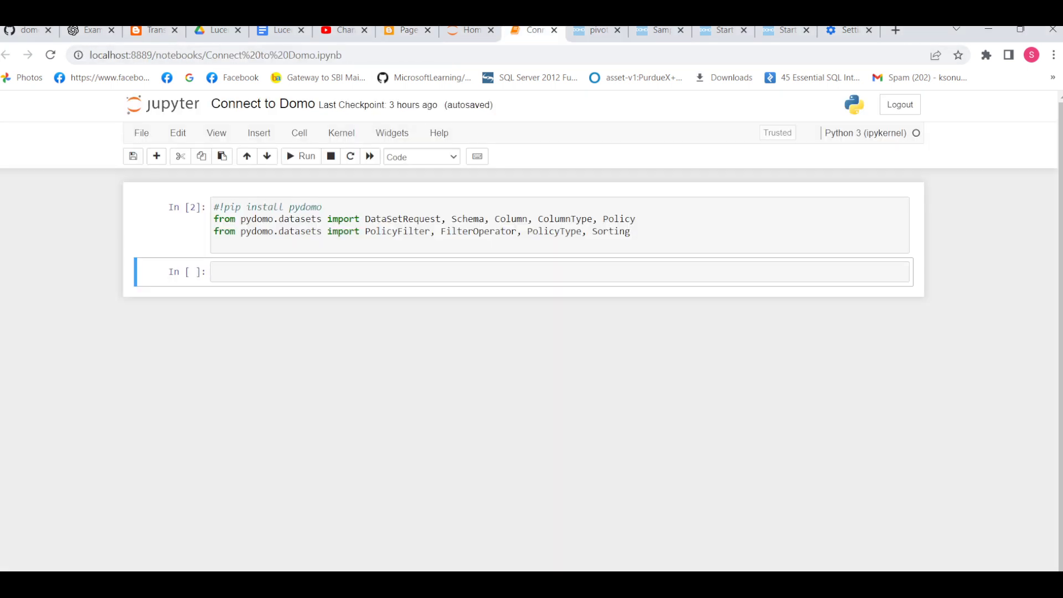
left_click(471, 31)
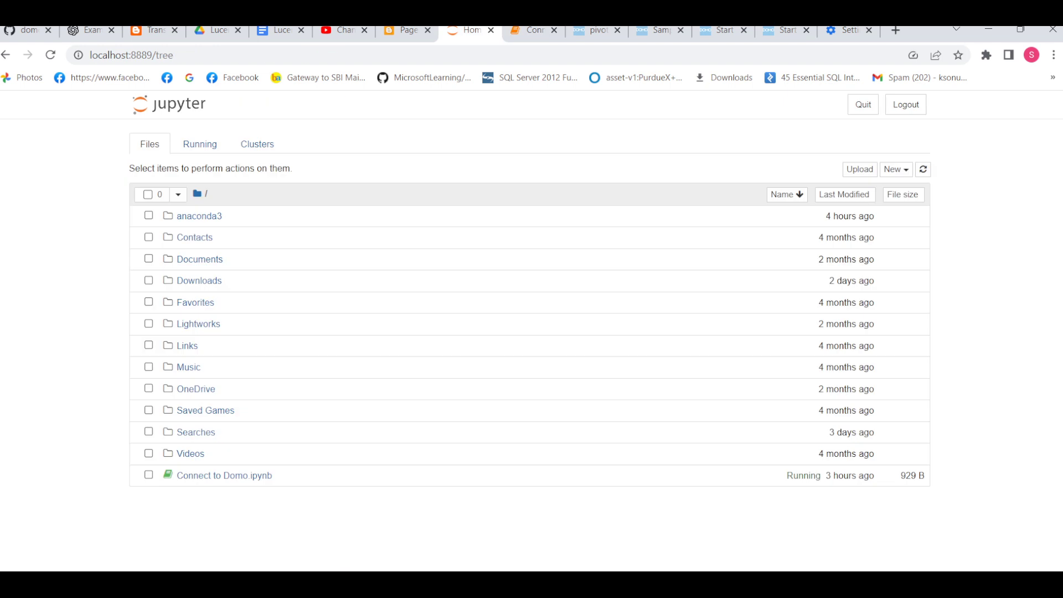
left_click(597, 31)
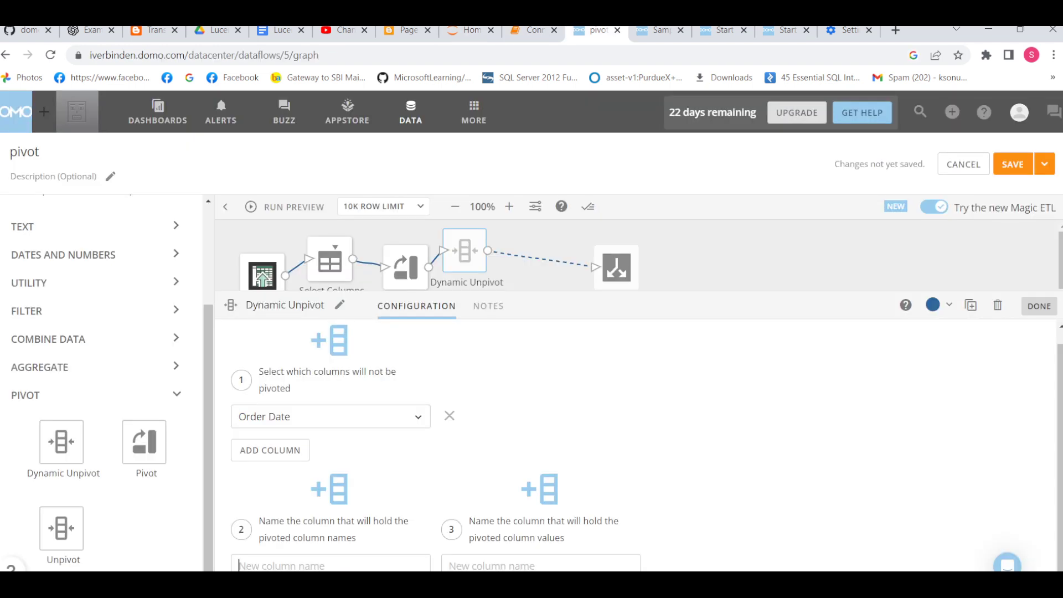
Name the column for pivoted column names Origin and the column for pivoted values Item Count, and finish the tile's configuration
type("Origin")
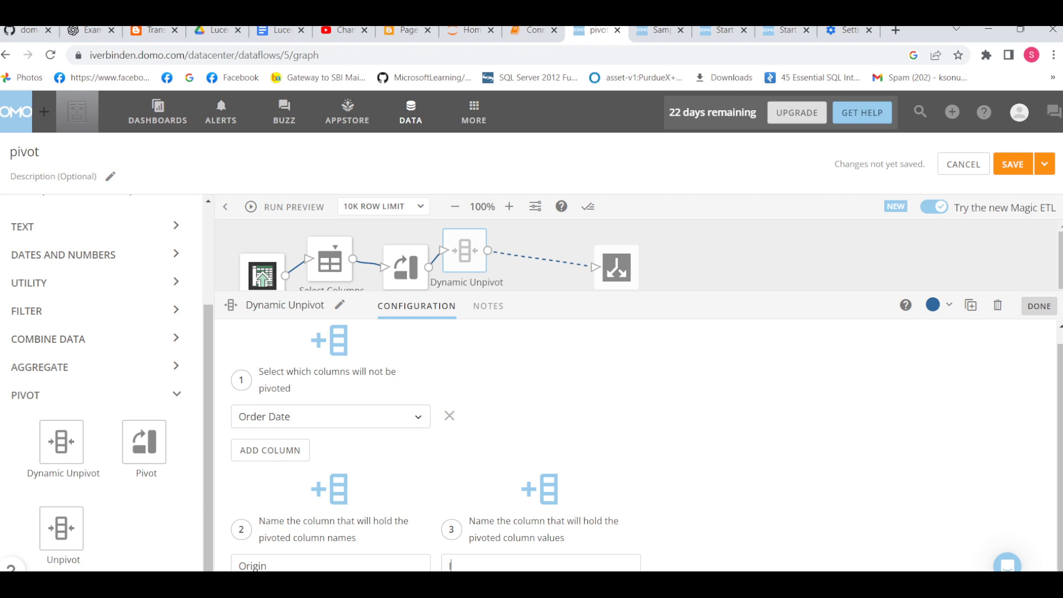
type("Item Count")
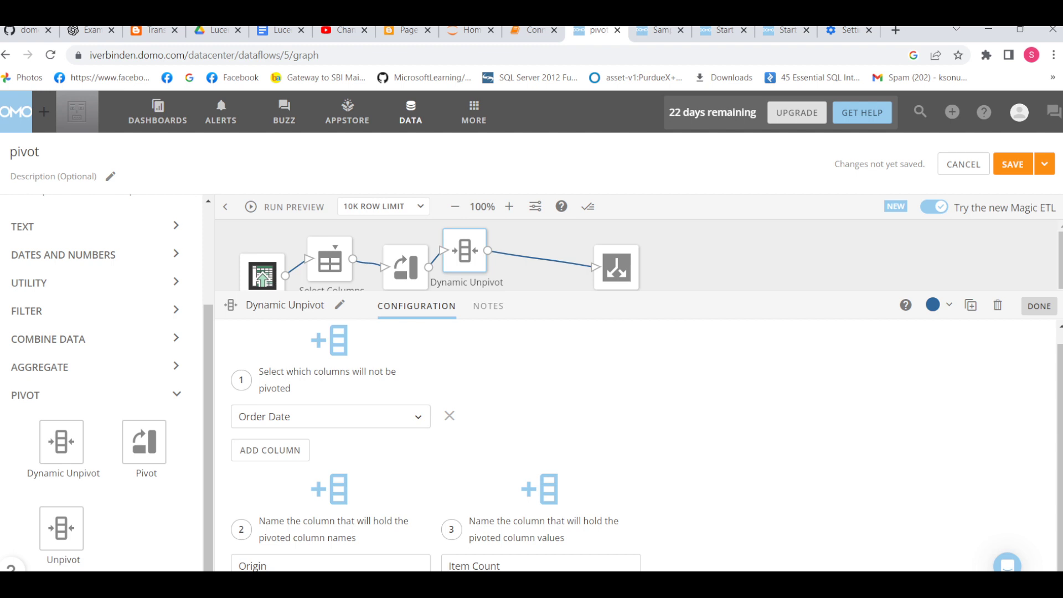
left_click(1039, 306)
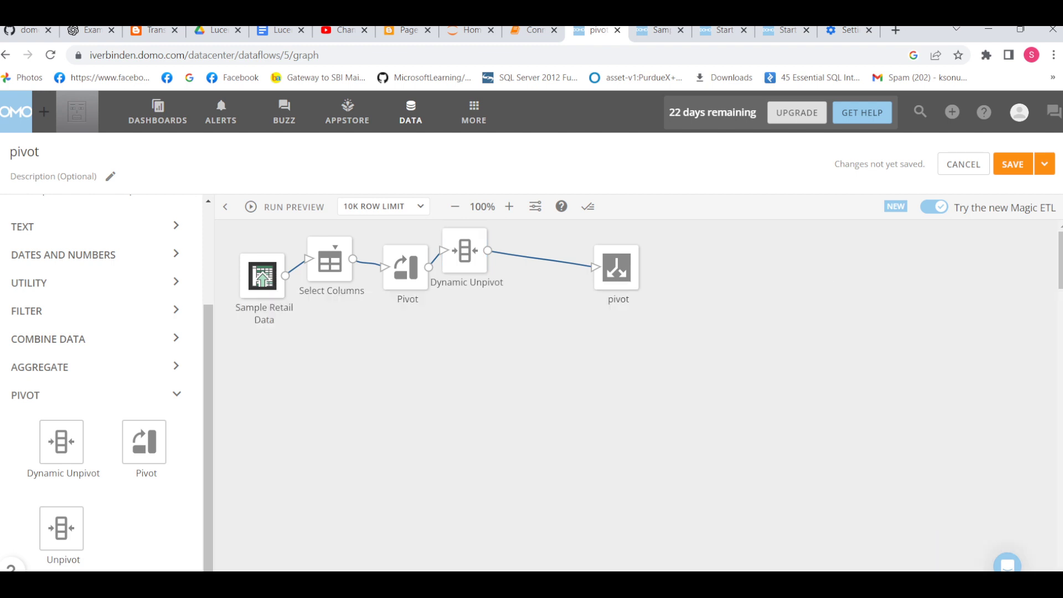
Save and run the dataflow, and view the data table of its pivot output dataset
left_click(1044, 164)
left_click(1009, 197)
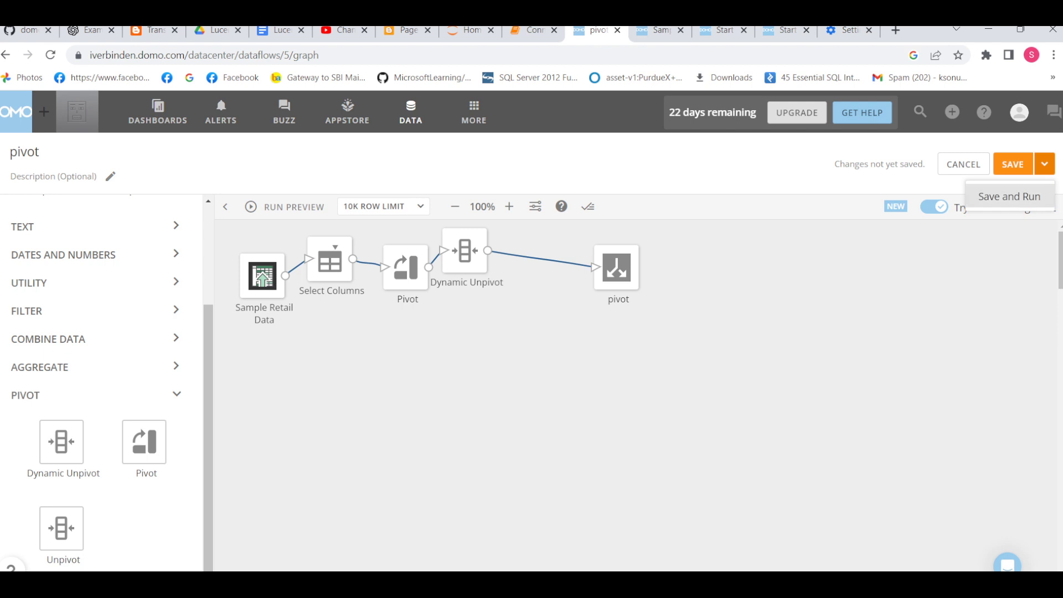
left_click(846, 431)
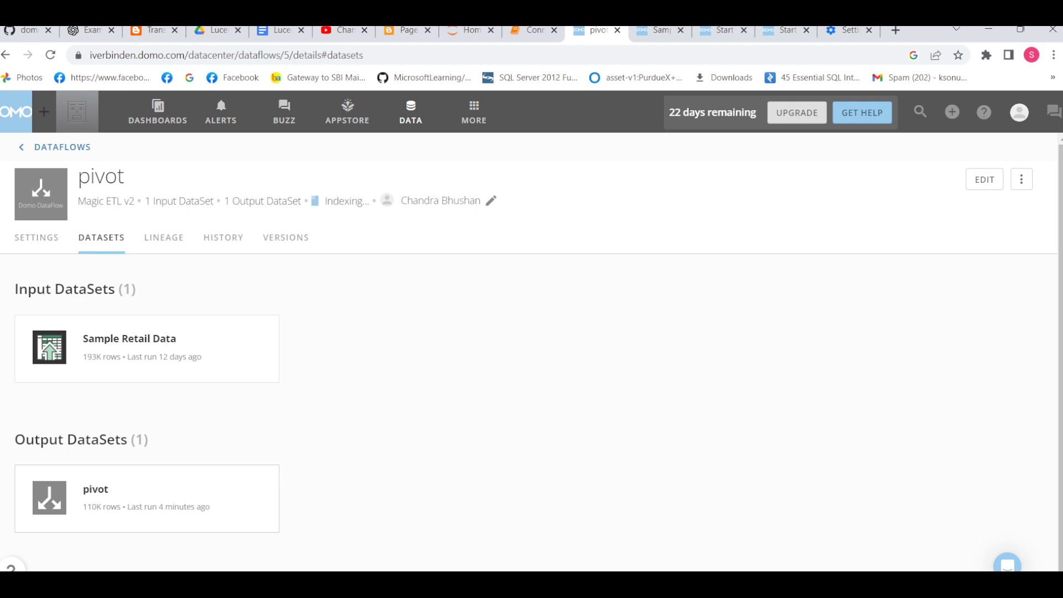
left_click(96, 489)
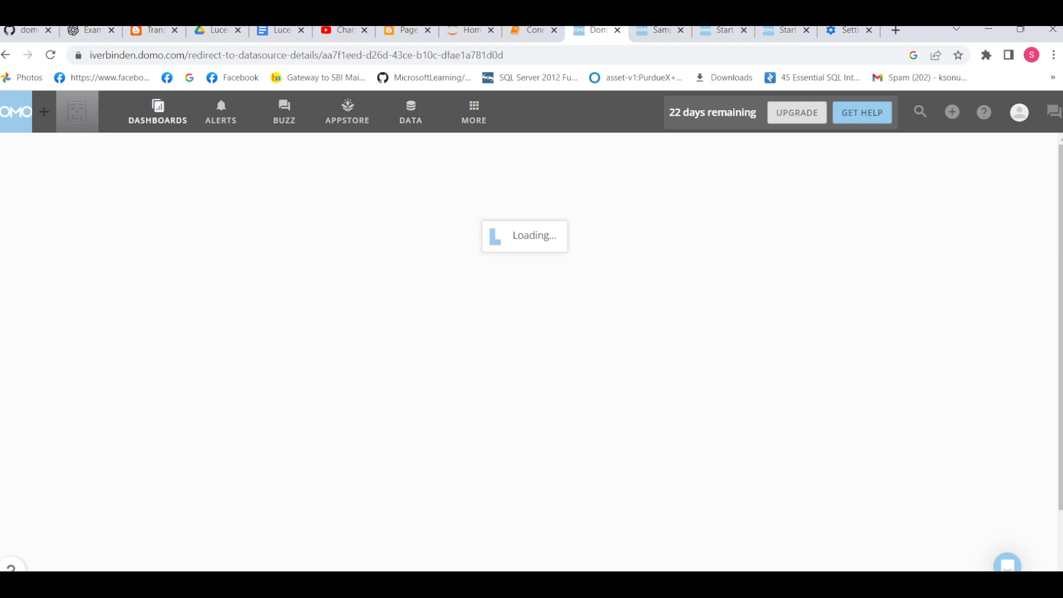
left_click(411, 154)
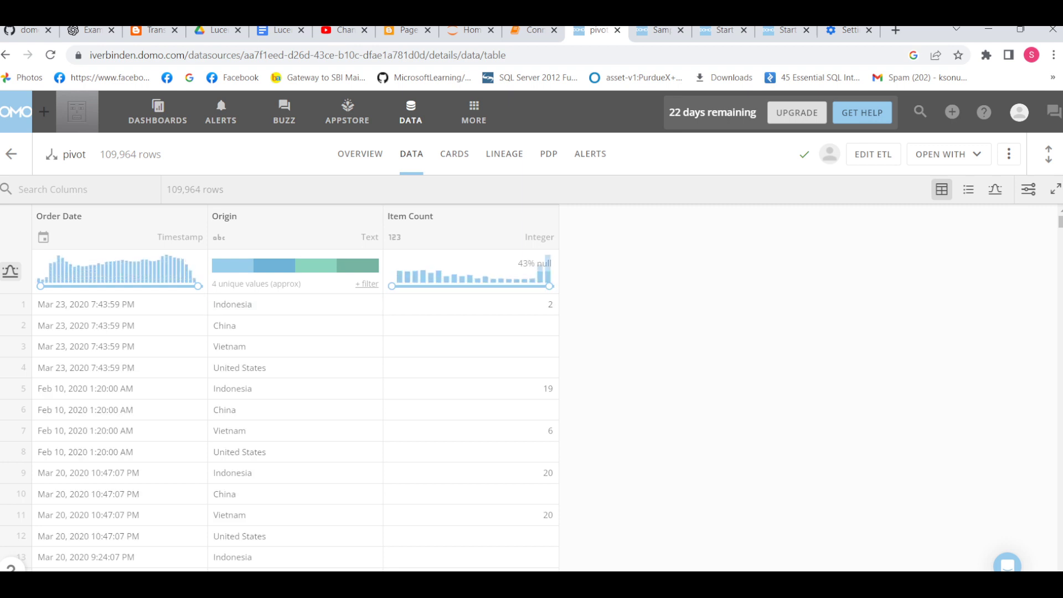
Reopen the dataflow's ETL for editing and show the Pivot tile's list of new columns
left_click(873, 155)
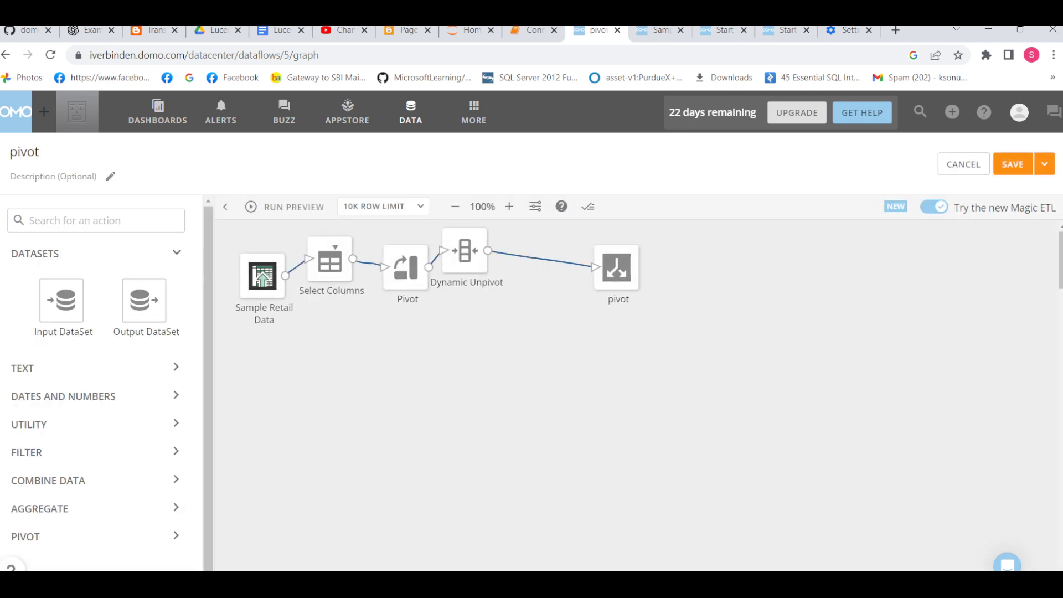
left_click(330, 260)
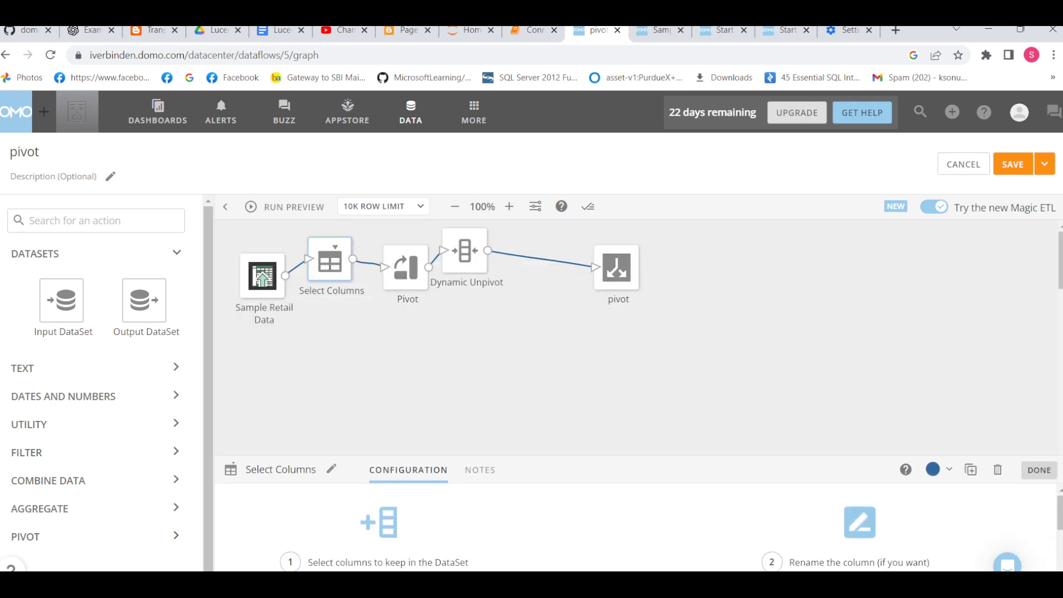
left_click(406, 267)
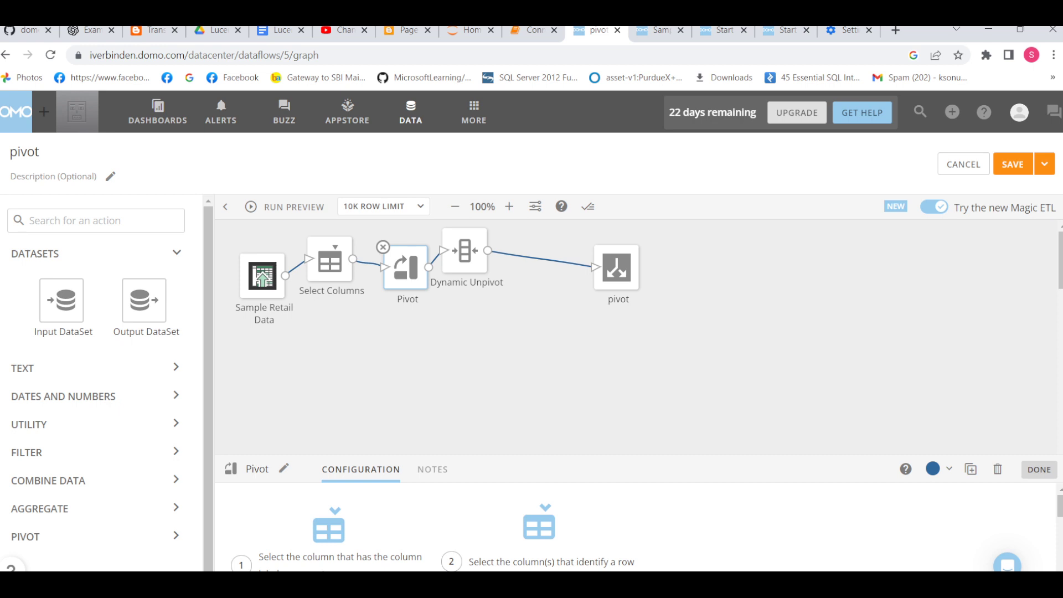
left_click_drag(637, 456, 639, 238)
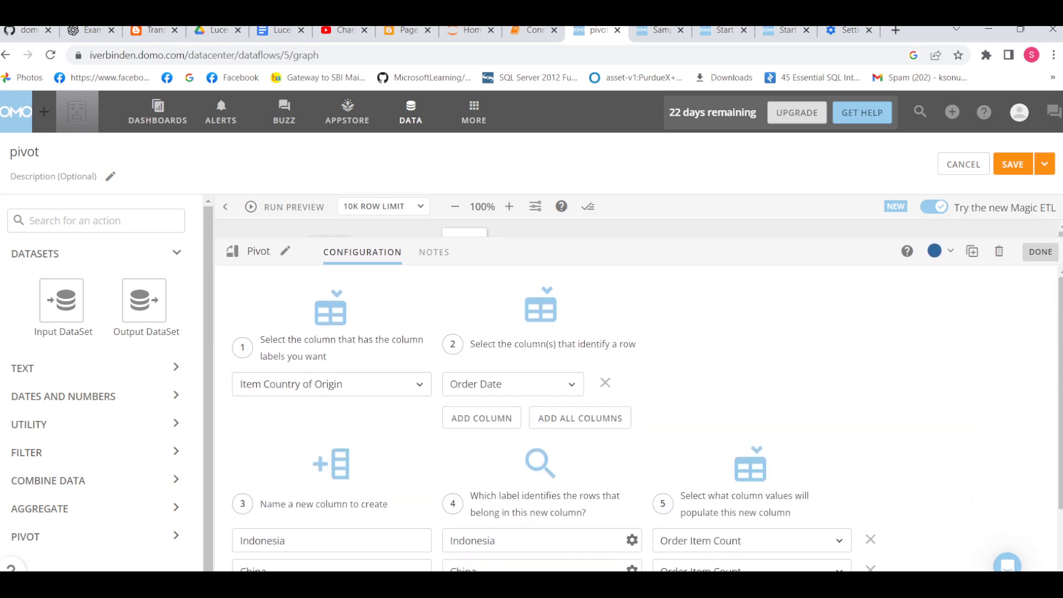
scroll(637, 415, "down", 2)
Add an India column to the Pivot tile, identified by the label India and populated with Order Item Count
left_click(271, 566)
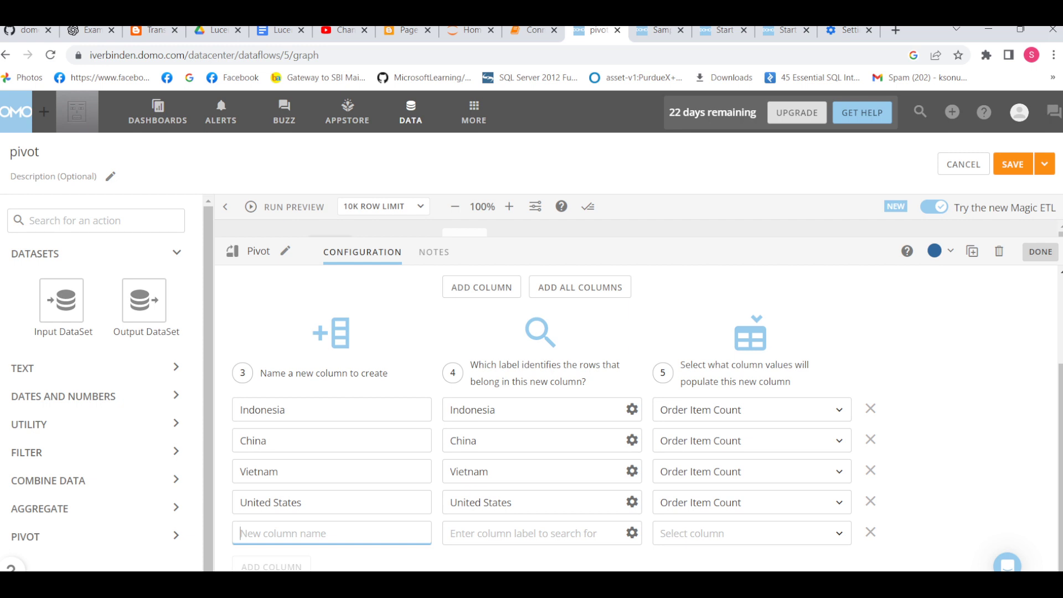
type("India")
left_click(524, 533)
type("Id")
key("BackSpace")
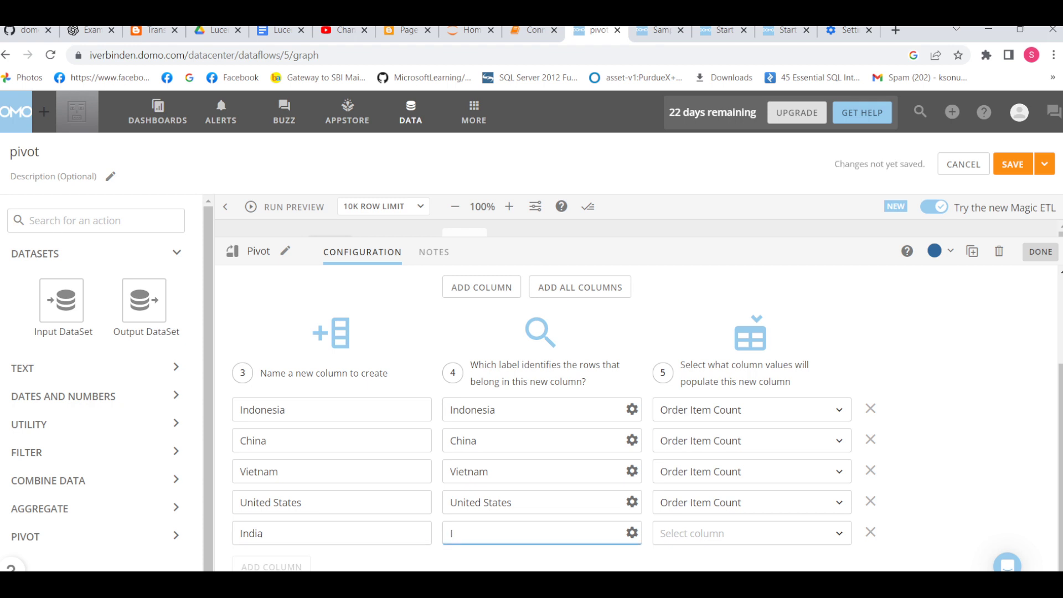
type("ndia")
left_click(720, 533)
left_click(720, 479)
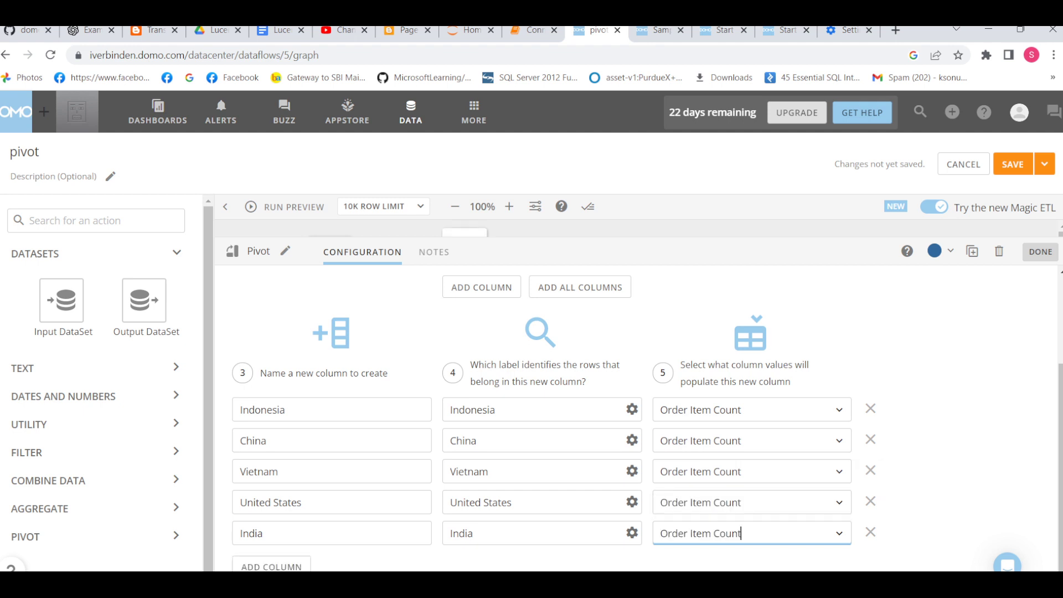
left_click(936, 471)
Review the Dynamic Unpivot tile's configuration, and save and run the dataflow
left_click_drag(636, 238, 637, 414)
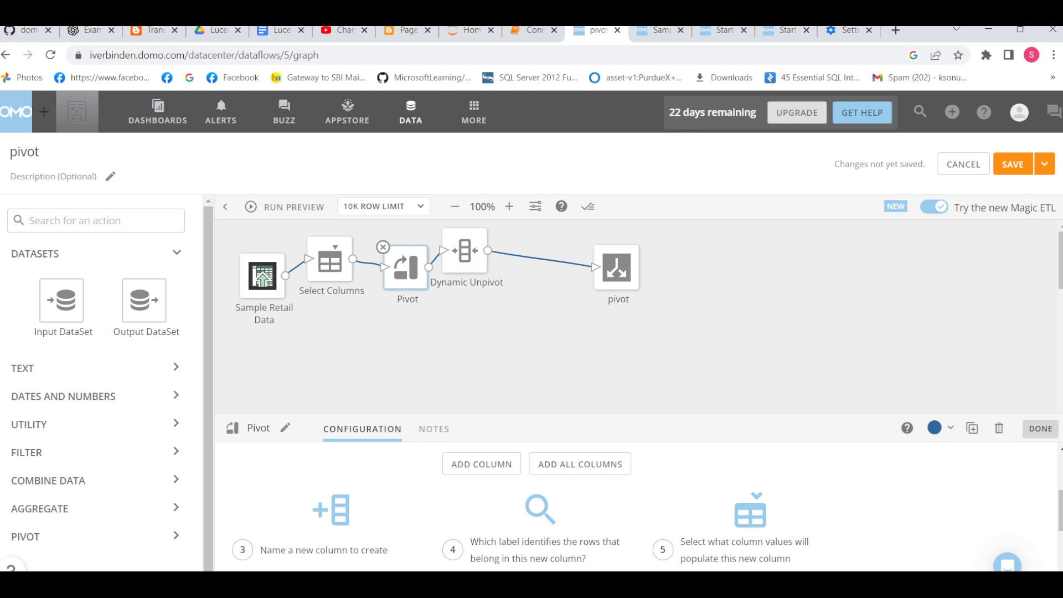
left_click(465, 250)
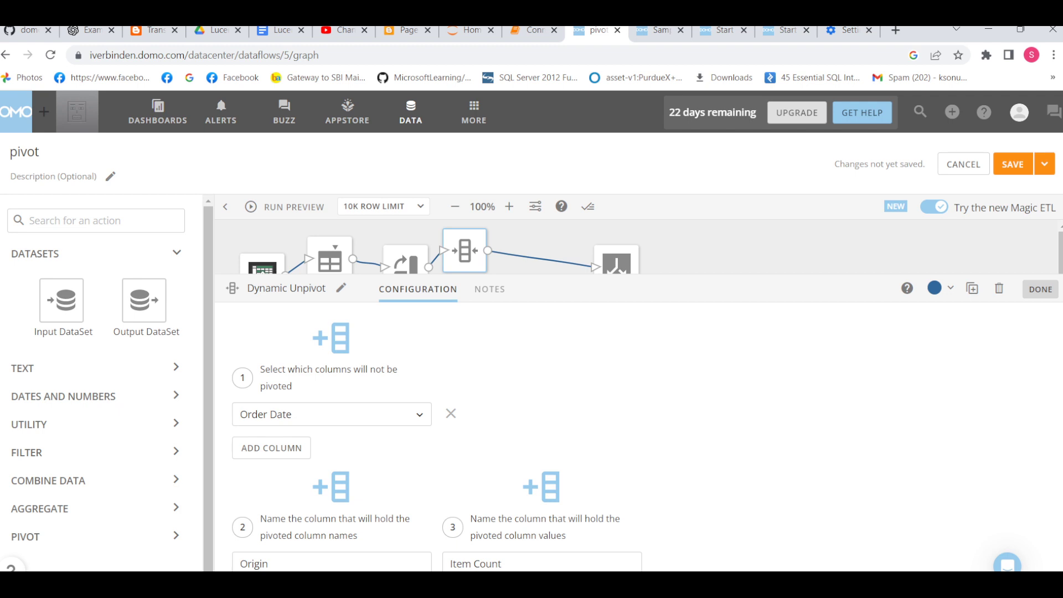
left_click(1044, 164)
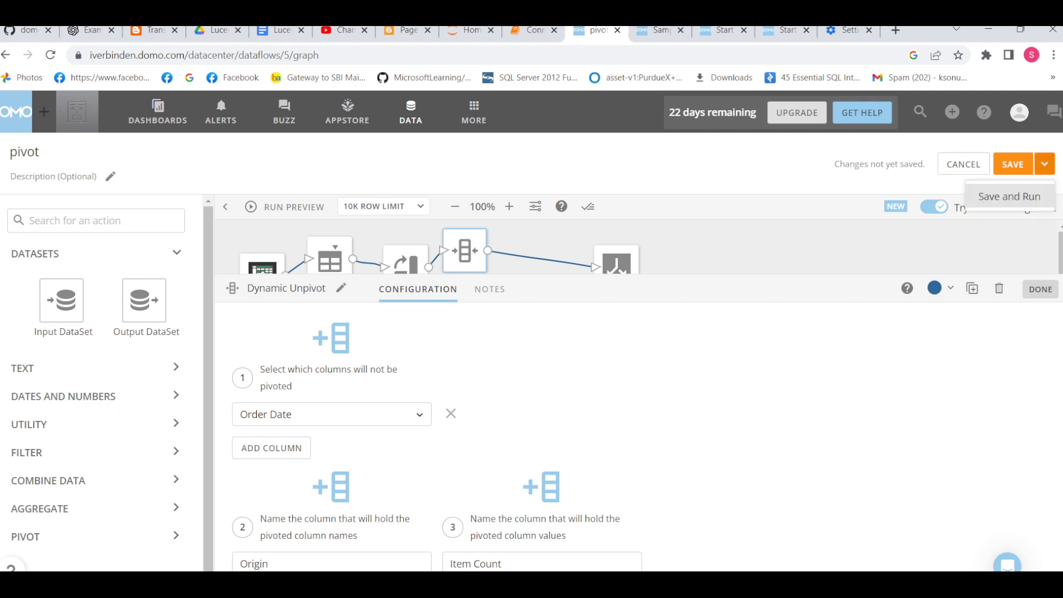
left_click(1009, 196)
left_click(845, 431)
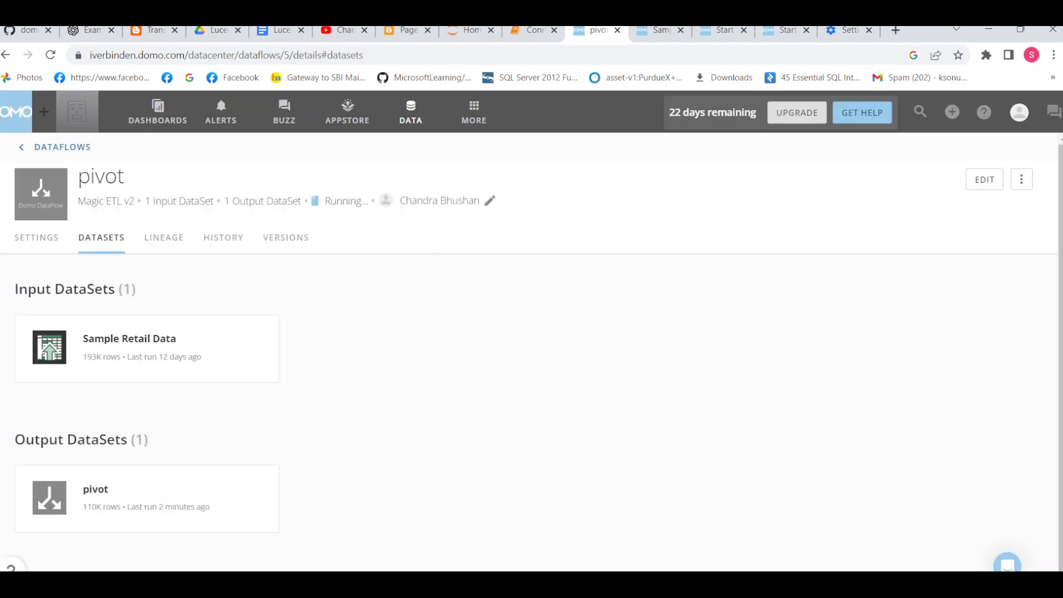
Open the pivot output dataset's data table and look through its rows for India in the Origin column
left_click(96, 490)
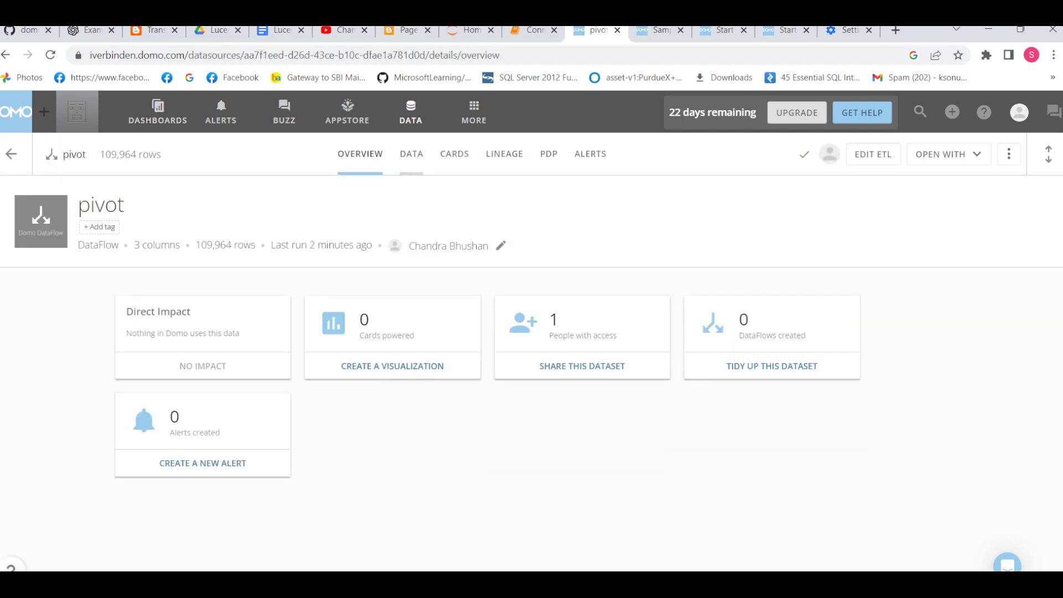
left_click(411, 154)
mouse_move(747, 586)
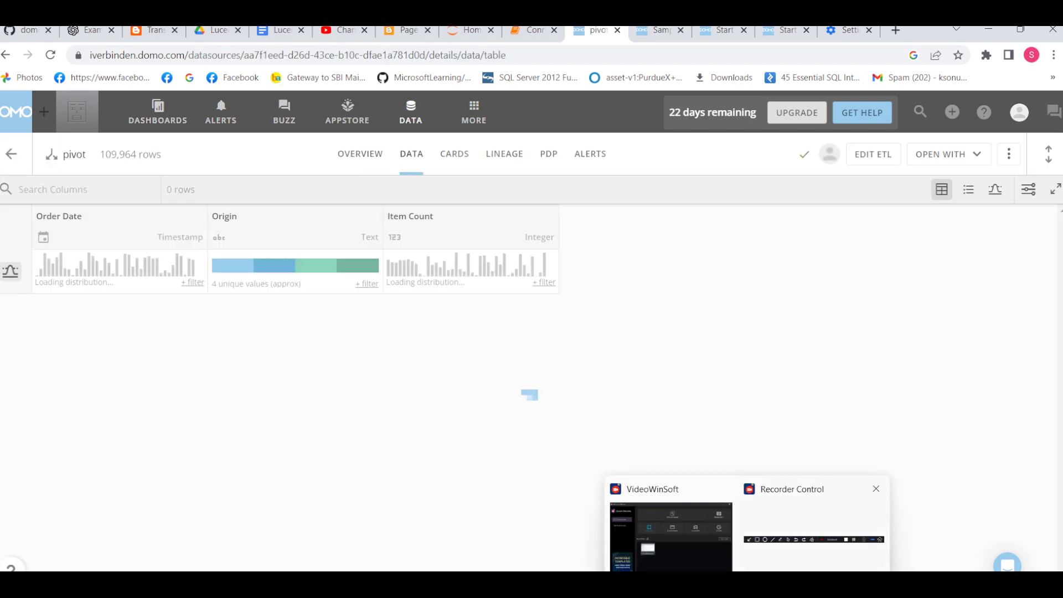
left_click(813, 538)
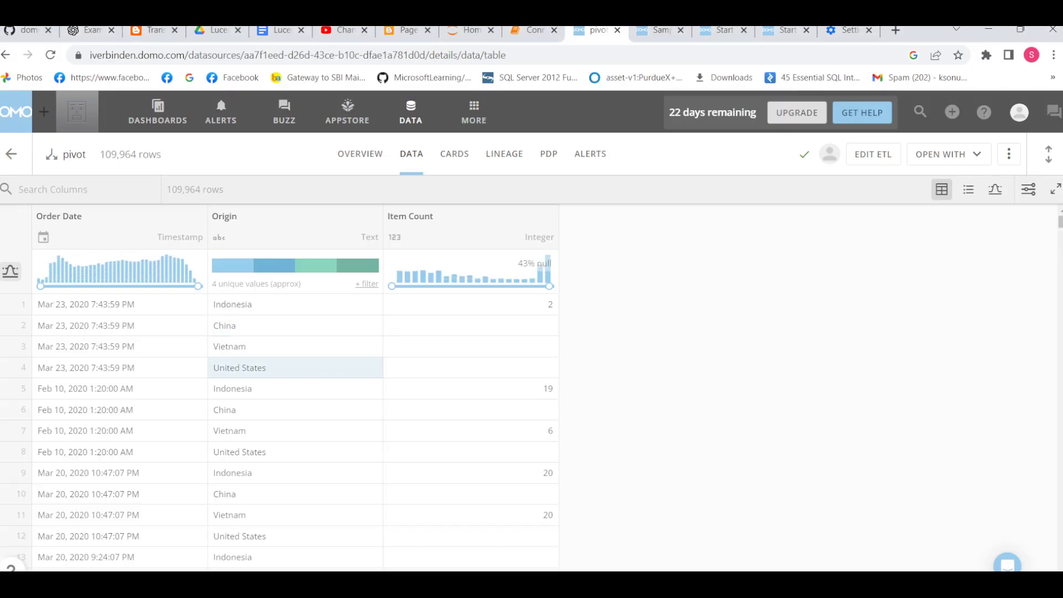
scroll(295, 367, "down", 20)
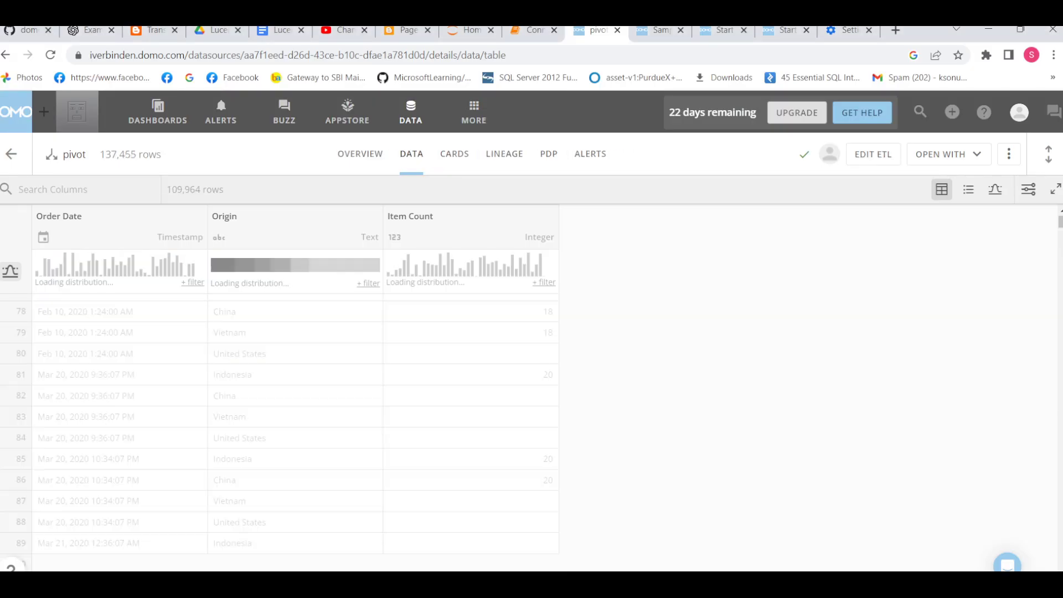
scroll(295, 486, "down", 7)
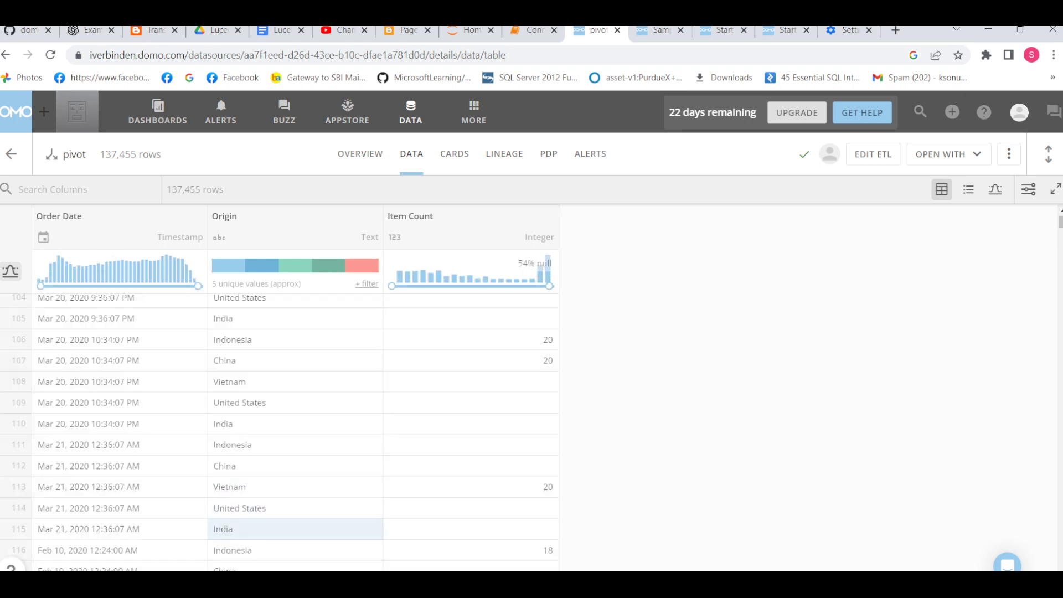
scroll(295, 529, "down", 9)
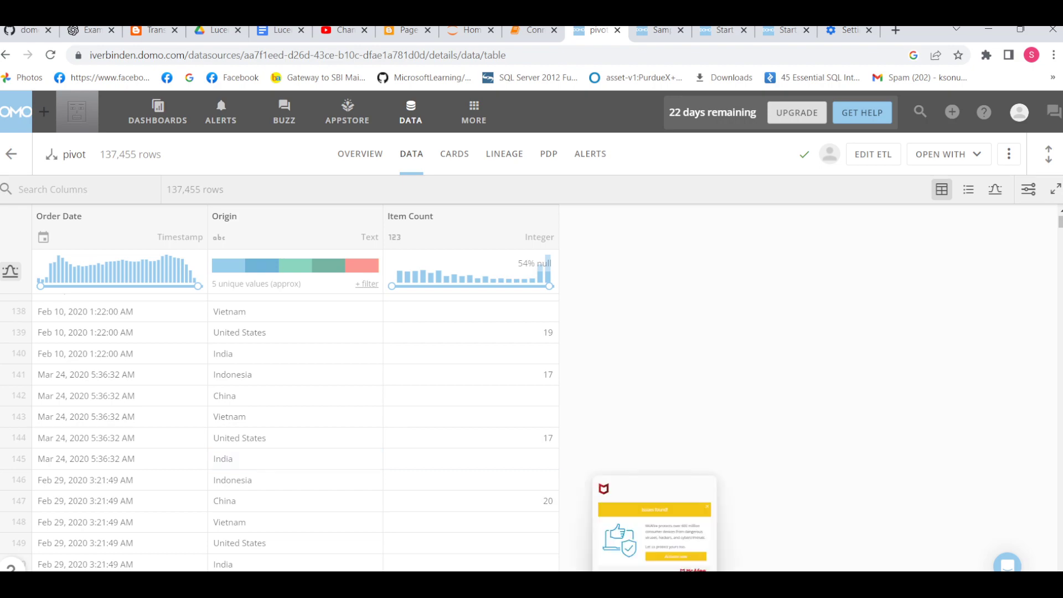
mouse_move(746, 585)
left_click(814, 528)
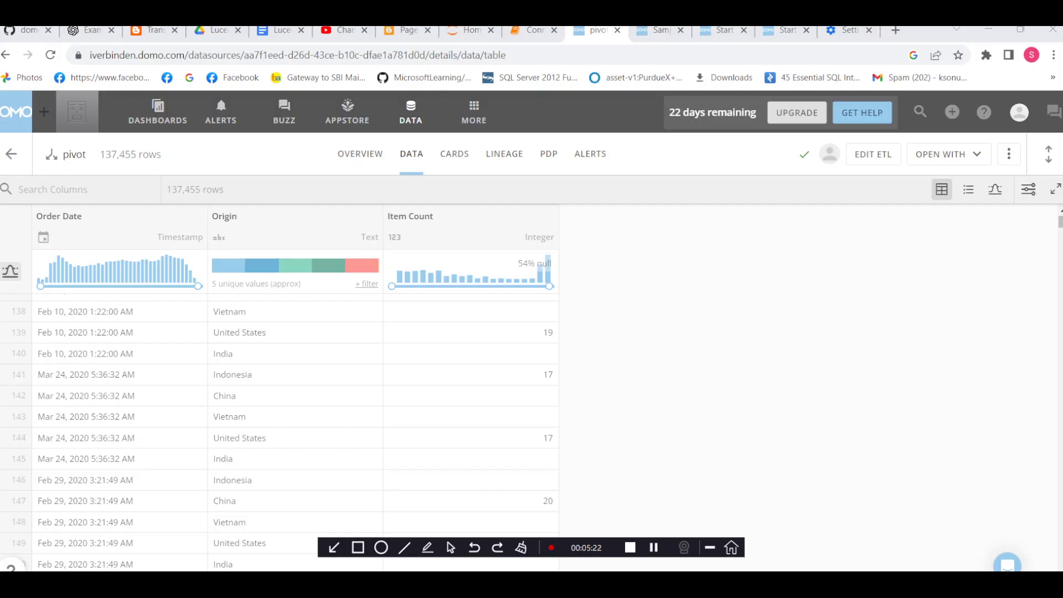